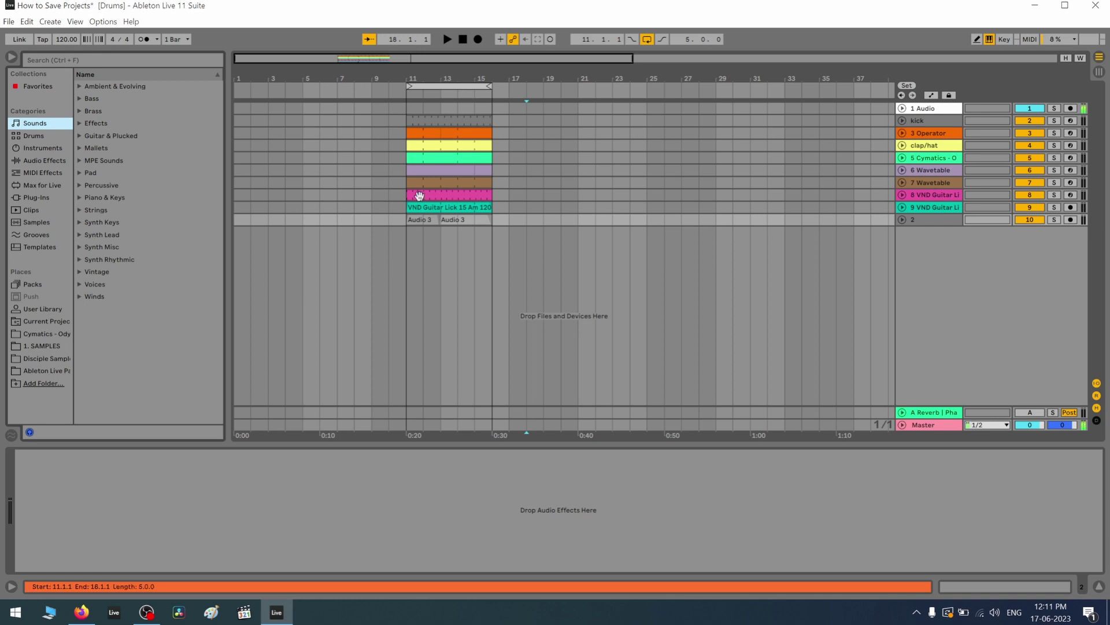
Step: Look over the File menu's Save Live Set and Collect All and Save entries without changing anything
{"action": "left_click", "coordinate": [8, 23]}
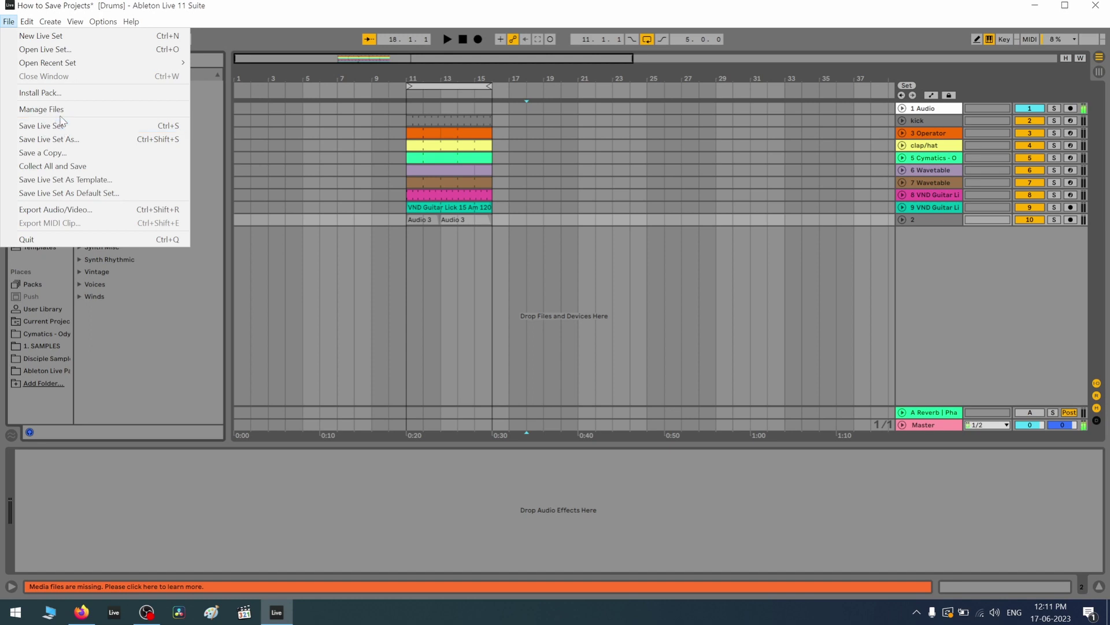
{"action": "left_click", "coordinate": [283, 10]}
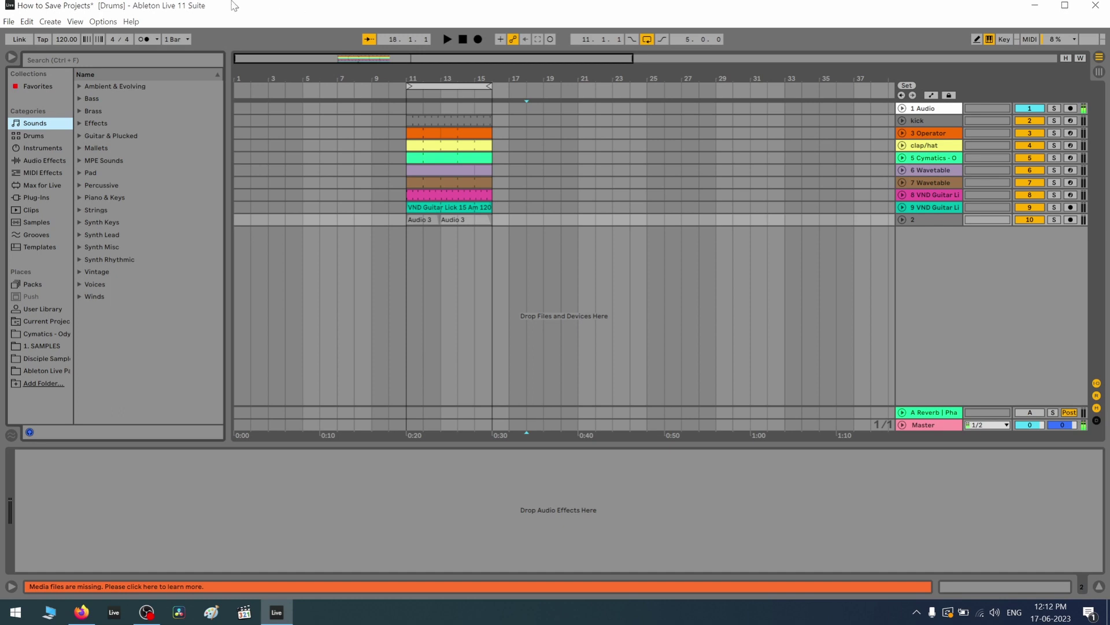
{"action": "left_click", "coordinate": [8, 22]}
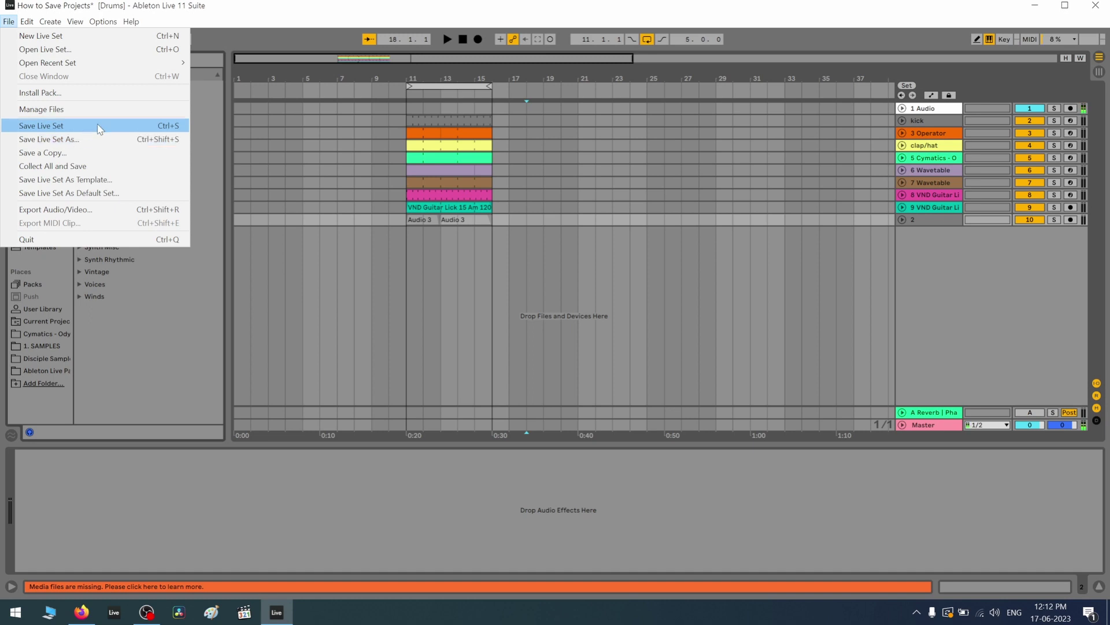
{"action": "left_click", "coordinate": [288, 8]}
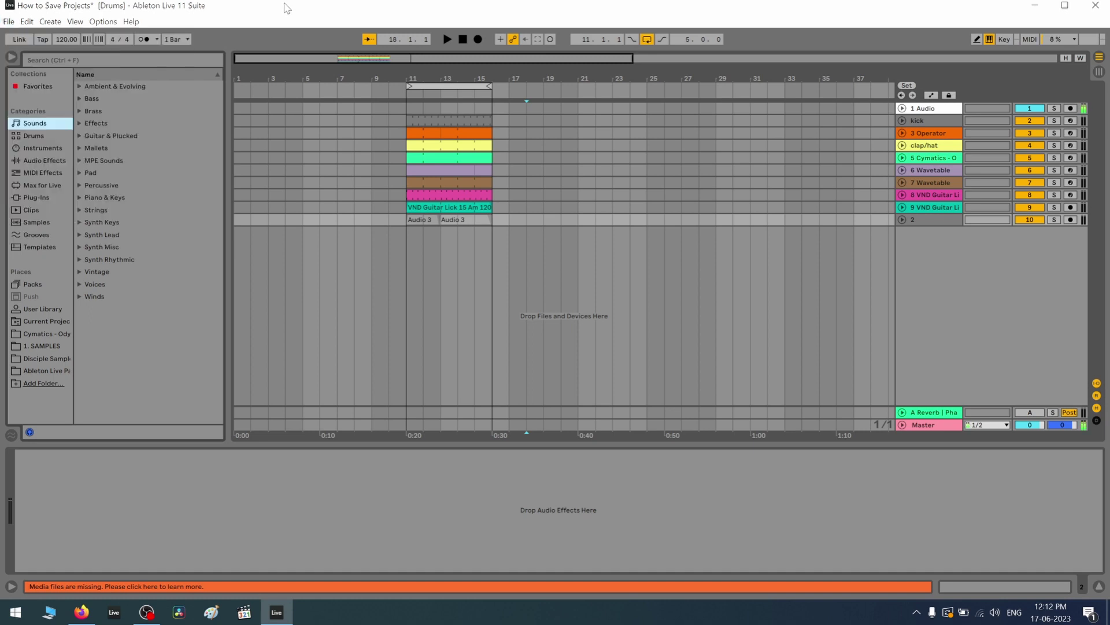
Step: Minimize Live and OBS, then make a desktop folder '123' just below the Recycle Bin
{"action": "left_click", "coordinate": [1039, 6]}
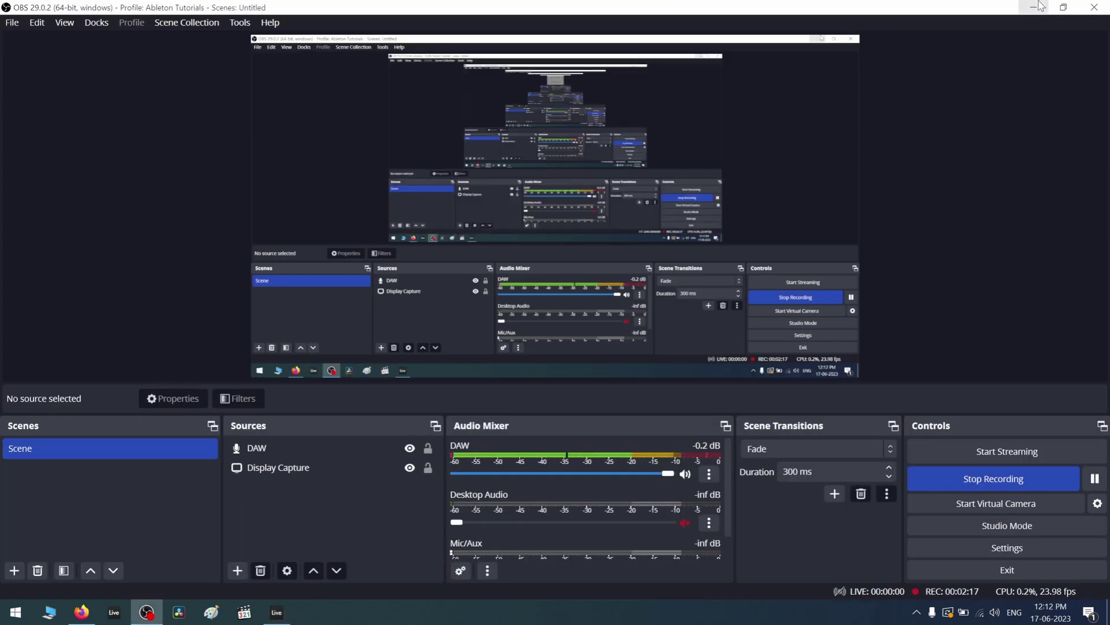
{"action": "left_click", "coordinate": [1039, 6]}
{"action": "right_click", "coordinate": [388, 99]}
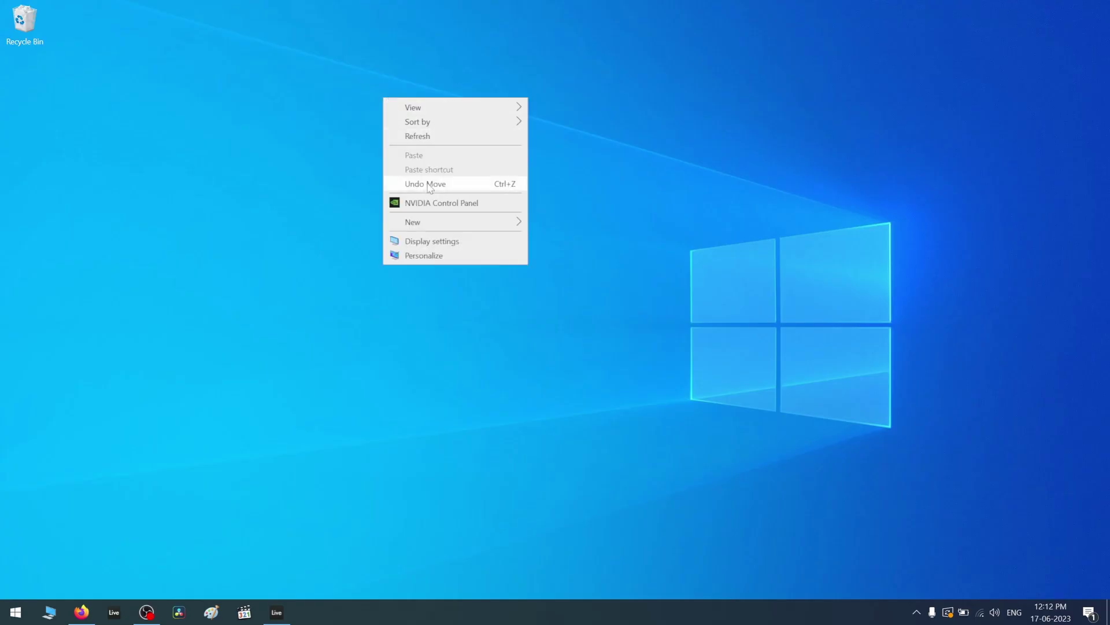
{"action": "mouse_move", "coordinate": [440, 223]}
{"action": "left_click", "coordinate": [558, 224]}
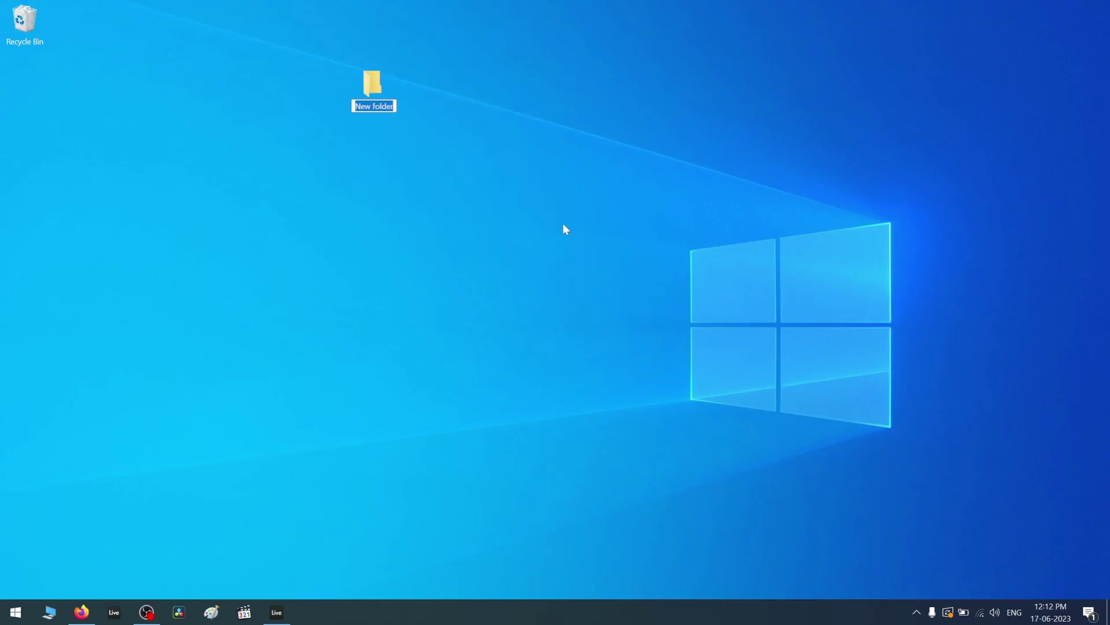
{"action": "type", "text": "123"}
{"action": "key", "text": "Return"}
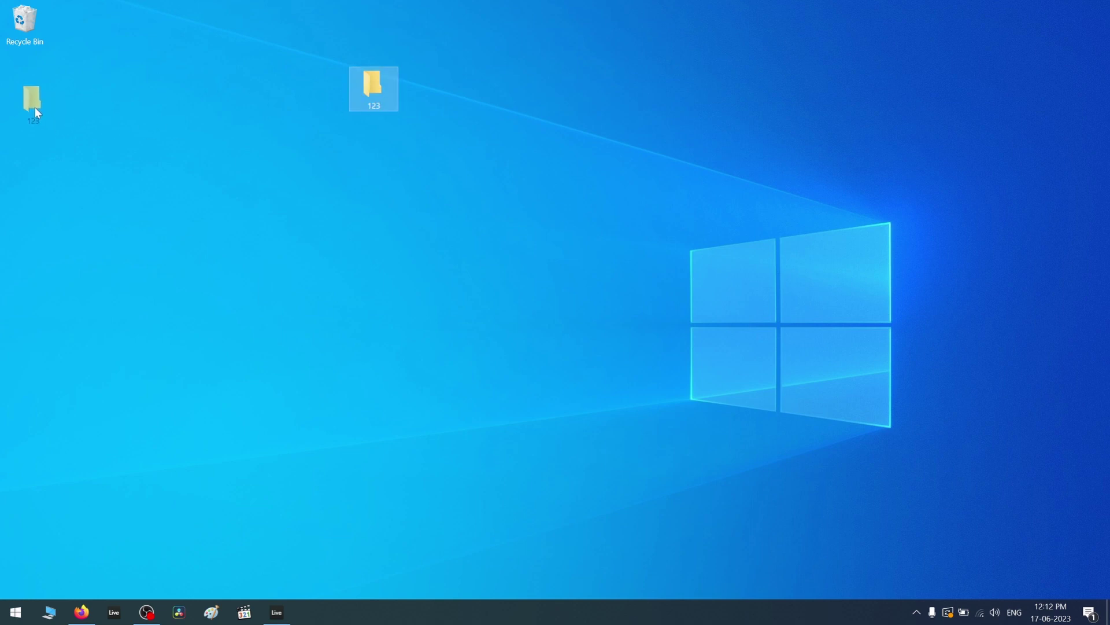
{"action": "left_click_drag", "start_coordinate": [31, 105], "coordinate": [29, 95]}
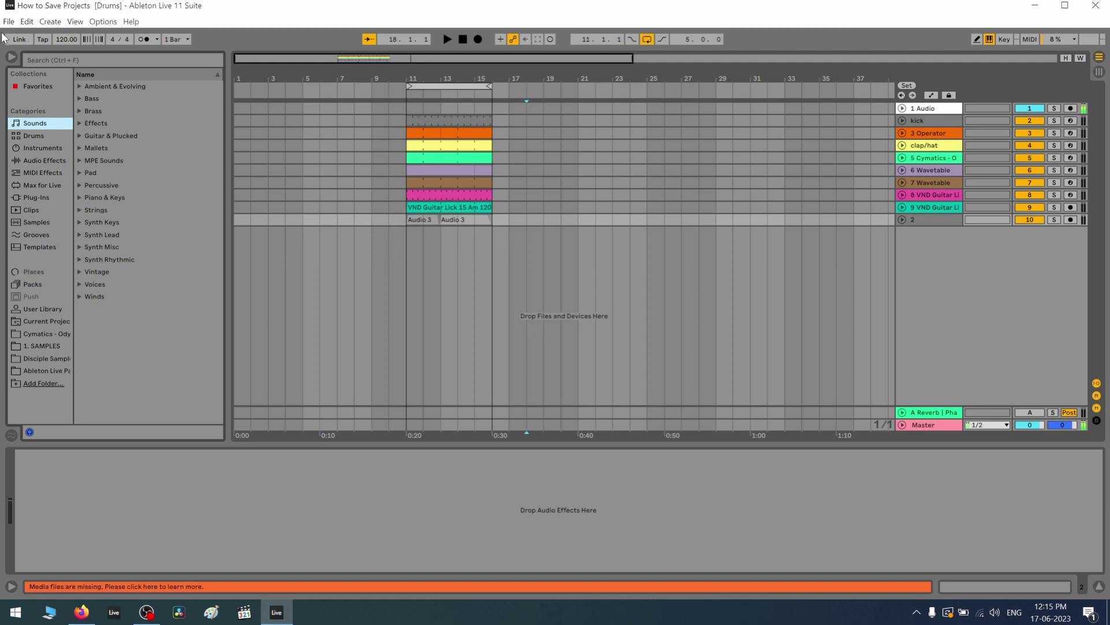
Step: Start Save Live Set As and browse from Local Disk (D:) to Desktop > 123
{"action": "left_click", "coordinate": [8, 22]}
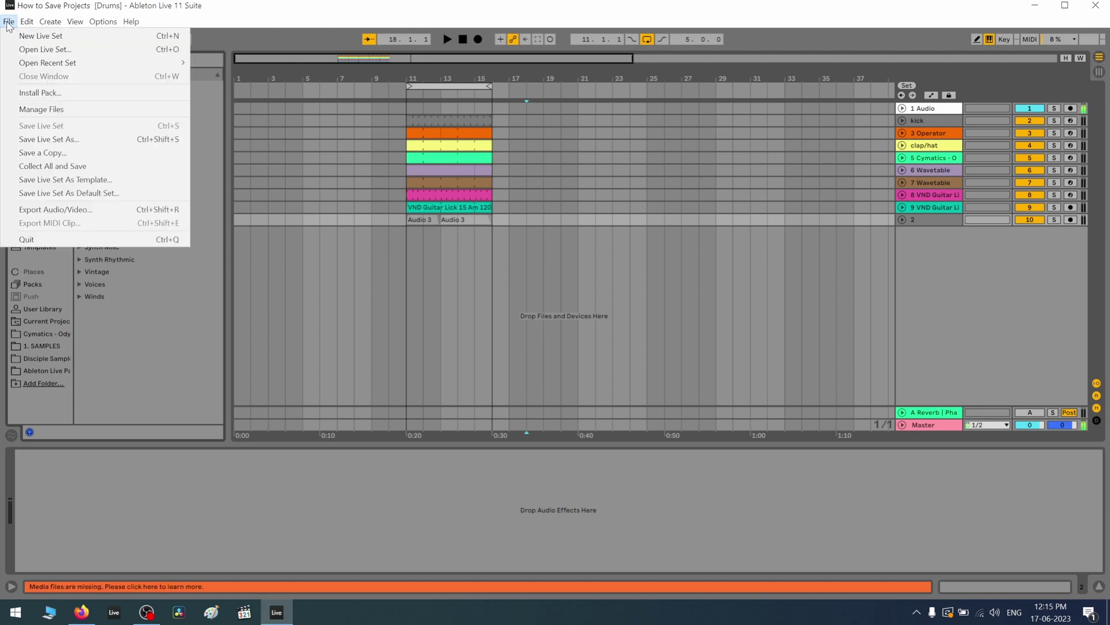
{"action": "left_click", "coordinate": [90, 141]}
{"action": "left_click", "coordinate": [64, 60]}
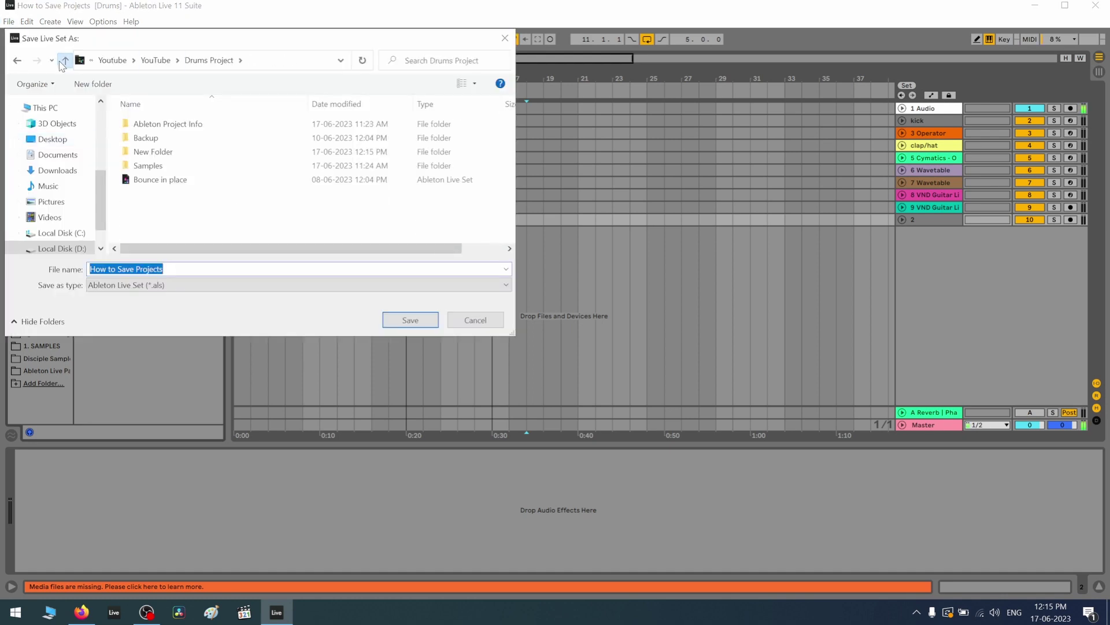
{"action": "left_click", "coordinate": [64, 61]}
{"action": "left_click", "coordinate": [64, 60]}
{"action": "left_click", "coordinate": [64, 60]}
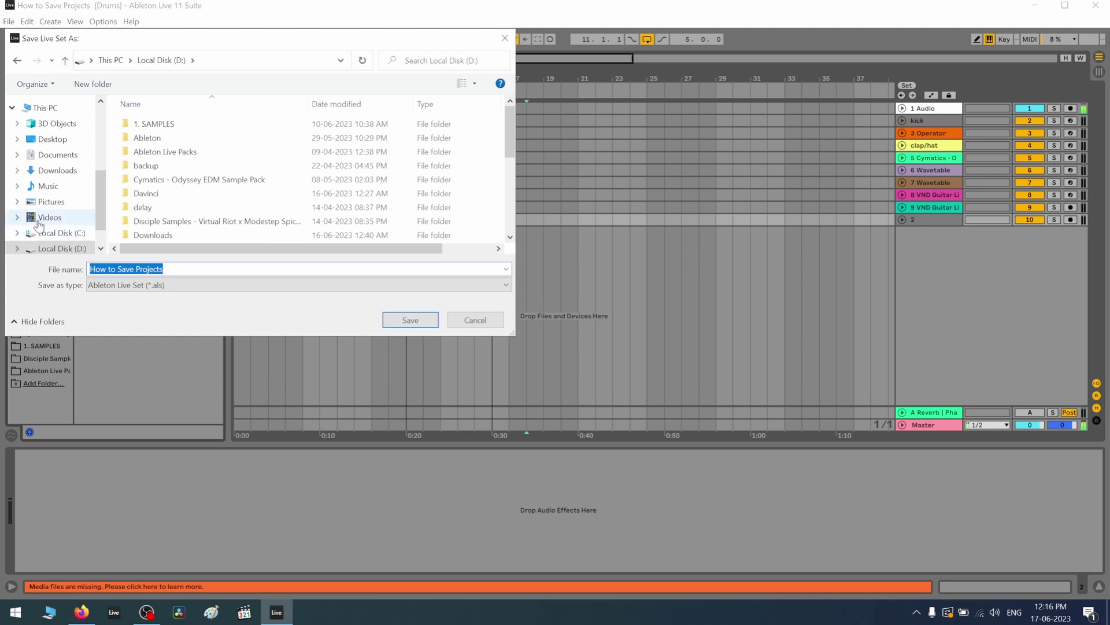
{"action": "left_click", "coordinate": [52, 142]}
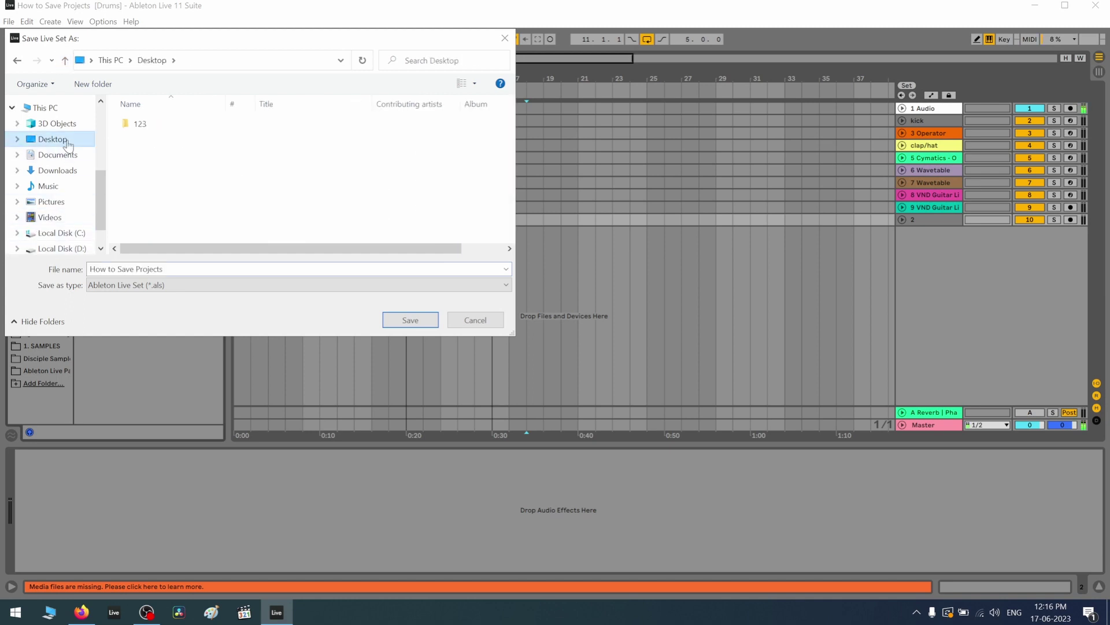
{"action": "double_click", "coordinate": [144, 132]}
Step: Replace the file name with 'collect all and save'
{"action": "left_click", "coordinate": [162, 266]}
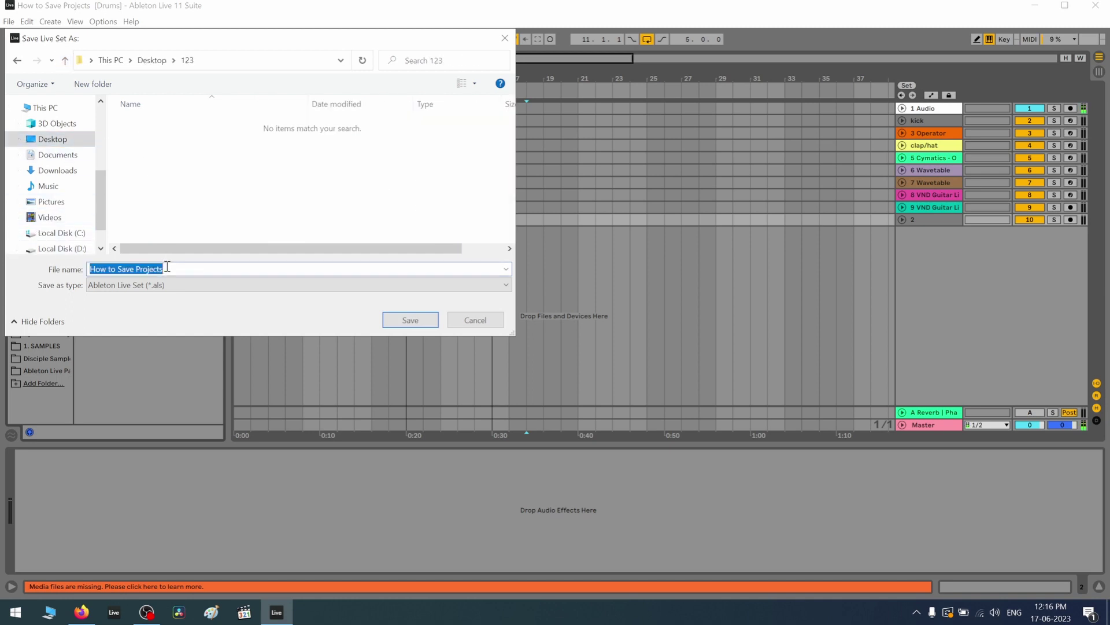
{"action": "key", "text": "BackSpace"}
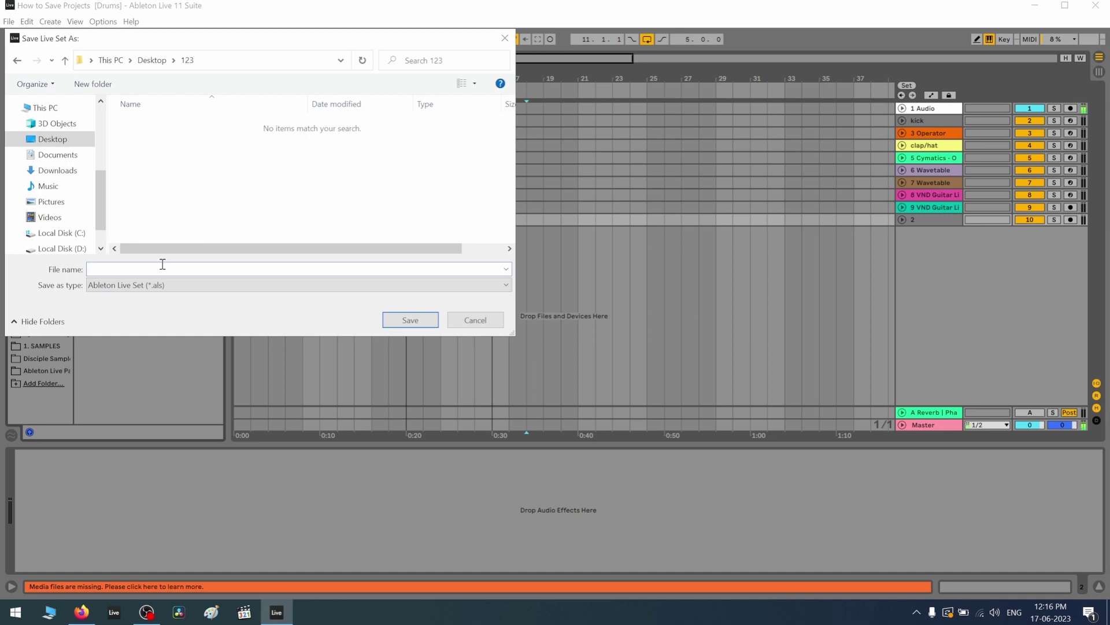
{"action": "type", "text": "collect all and save"}
Step: Save the set into 123, then open the desktop 123 folder to see its contents
{"action": "left_click", "coordinate": [406, 320]}
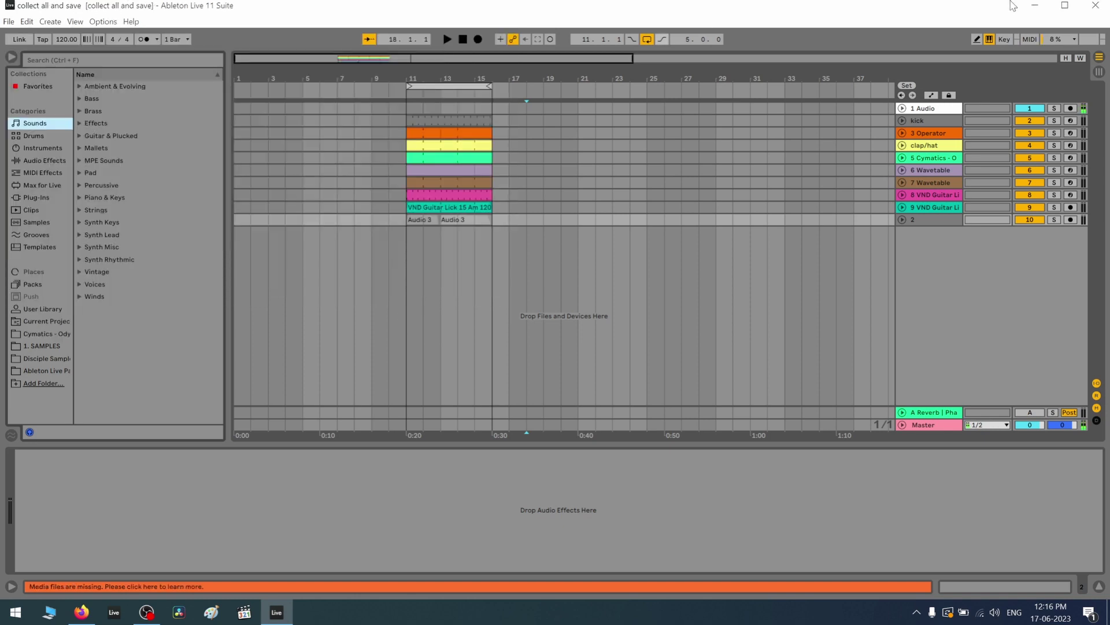
{"action": "left_click", "coordinate": [1035, 5]}
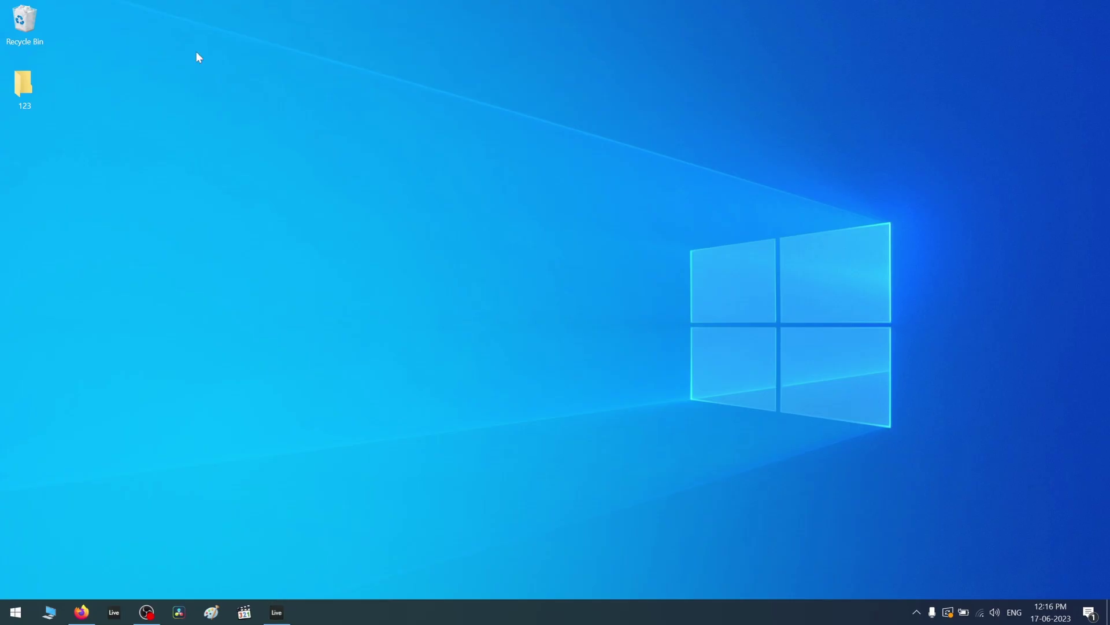
{"action": "double_click", "coordinate": [28, 103]}
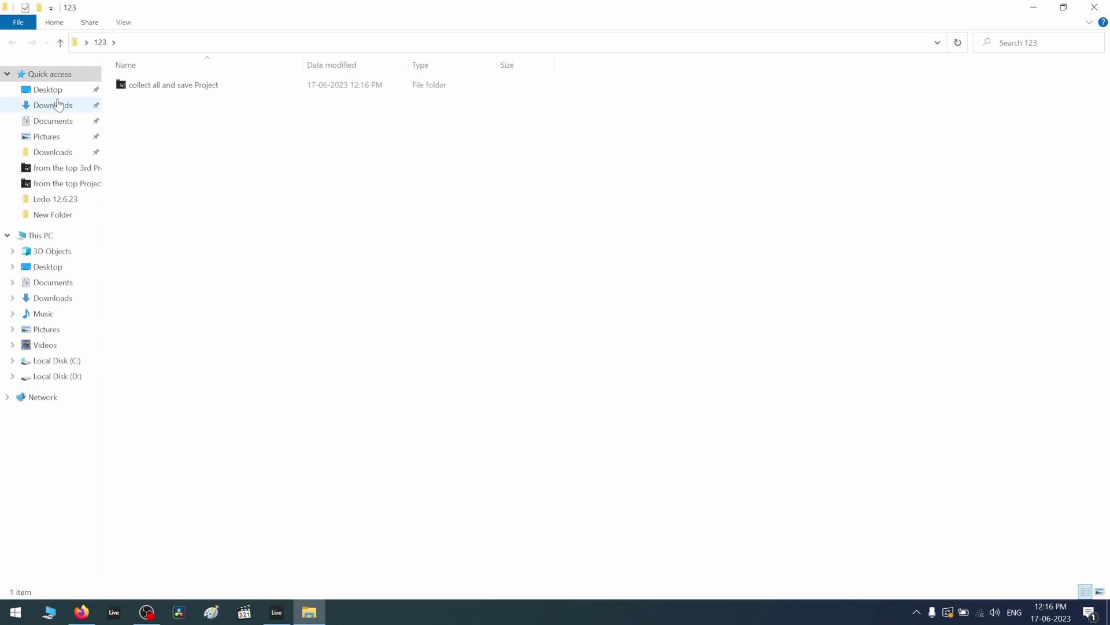
Step: Hide File Explorer and bring the Live set back to the front
{"action": "left_click", "coordinate": [1034, 7]}
{"action": "left_click", "coordinate": [276, 612]}
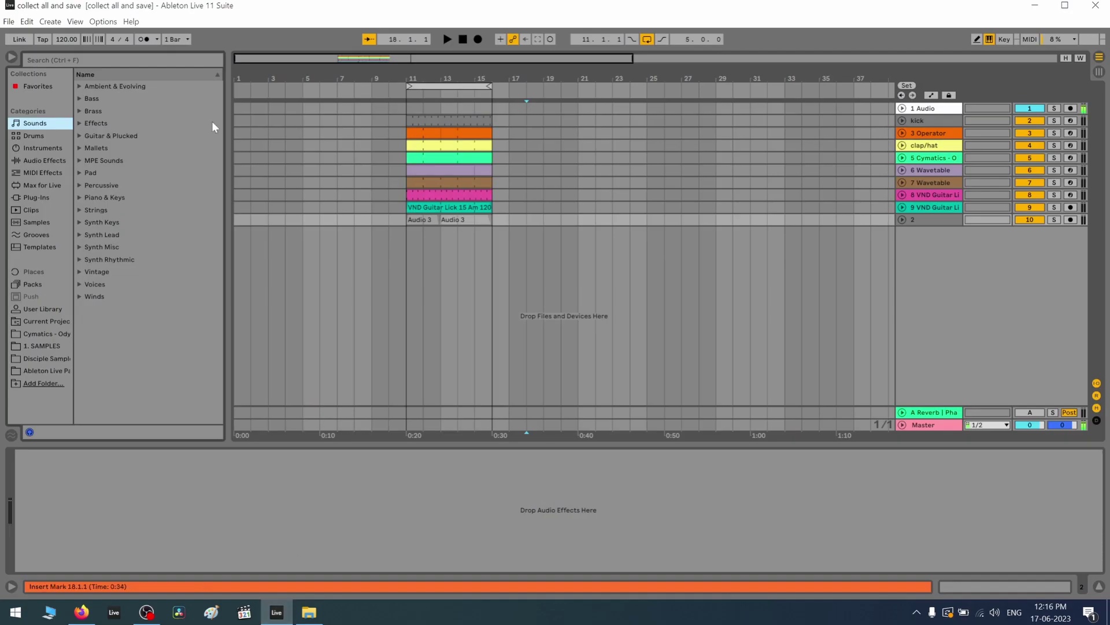
{"action": "left_click", "coordinate": [8, 22]}
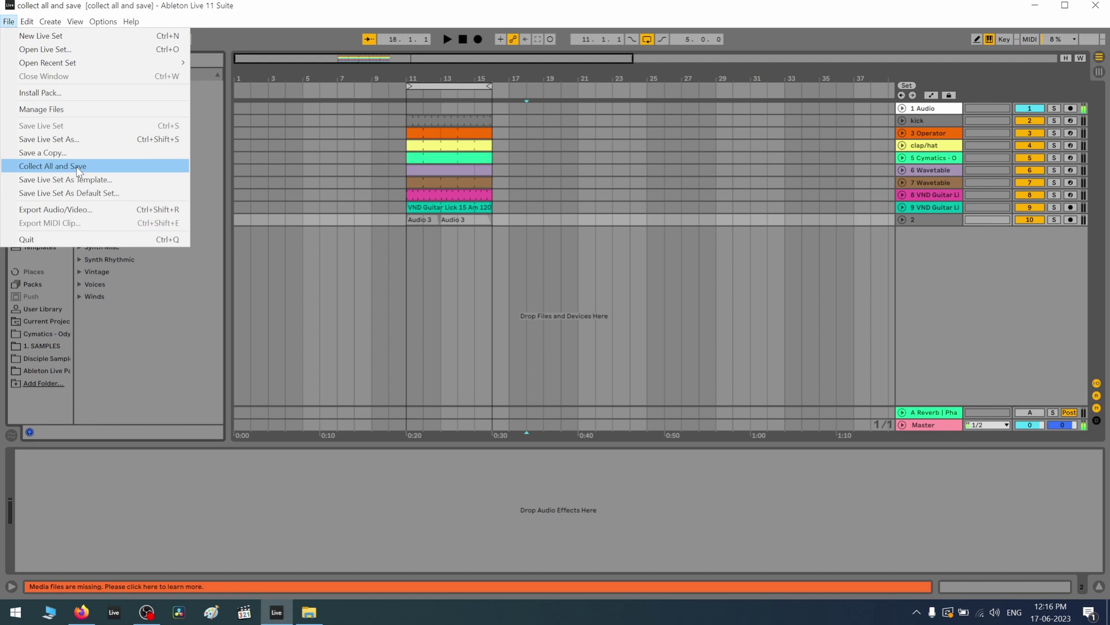
Step: Run Collect All and Save with all four media sources set to Yes
{"action": "left_click", "coordinate": [79, 167]}
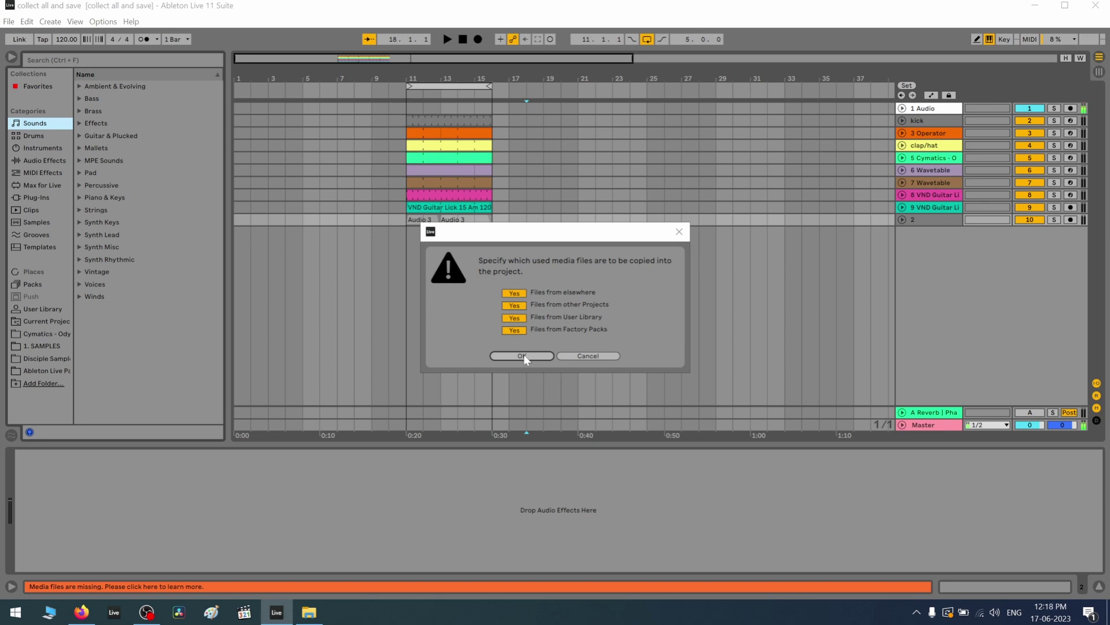
{"action": "left_click", "coordinate": [523, 355]}
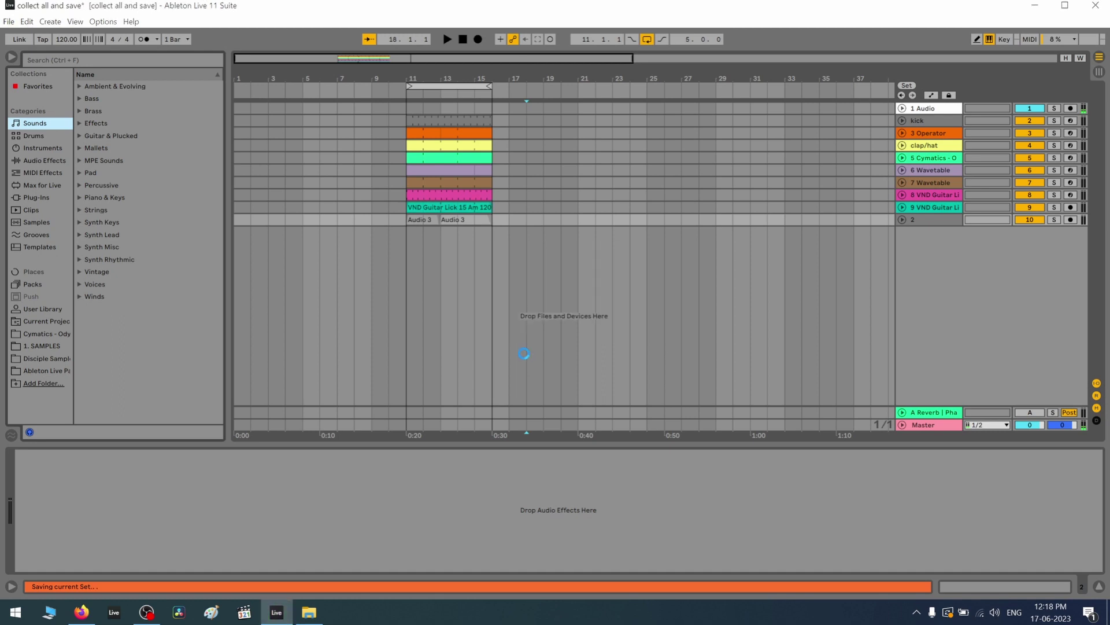
Step: Show the project's file manager: 34.5 MB, 74 media files, one missing file
{"action": "left_click", "coordinate": [8, 22]}
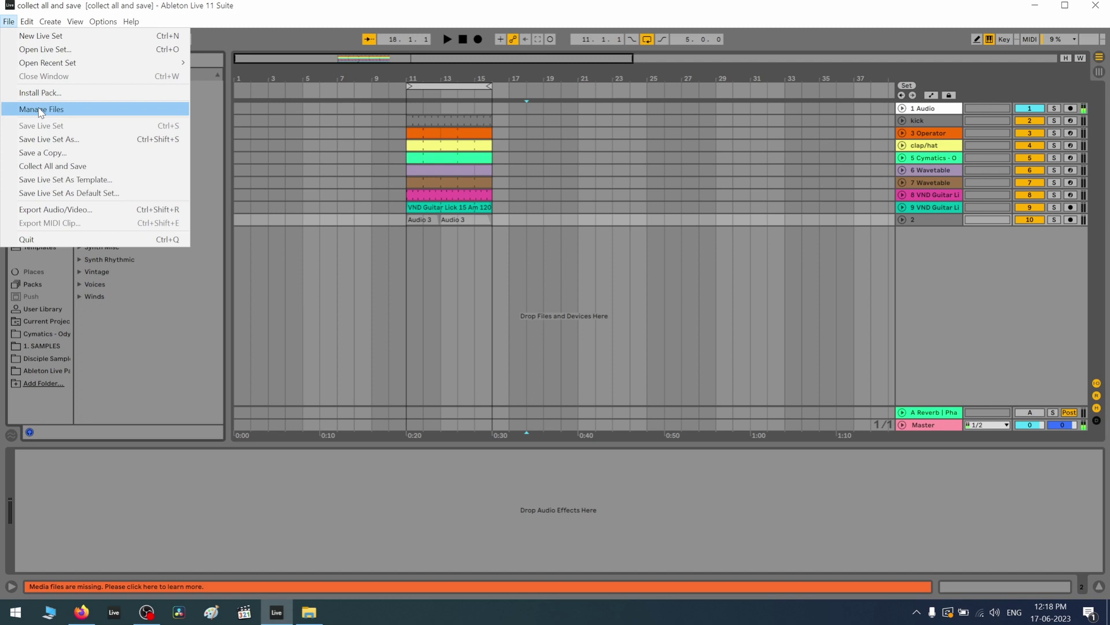
{"action": "left_click", "coordinate": [40, 110]}
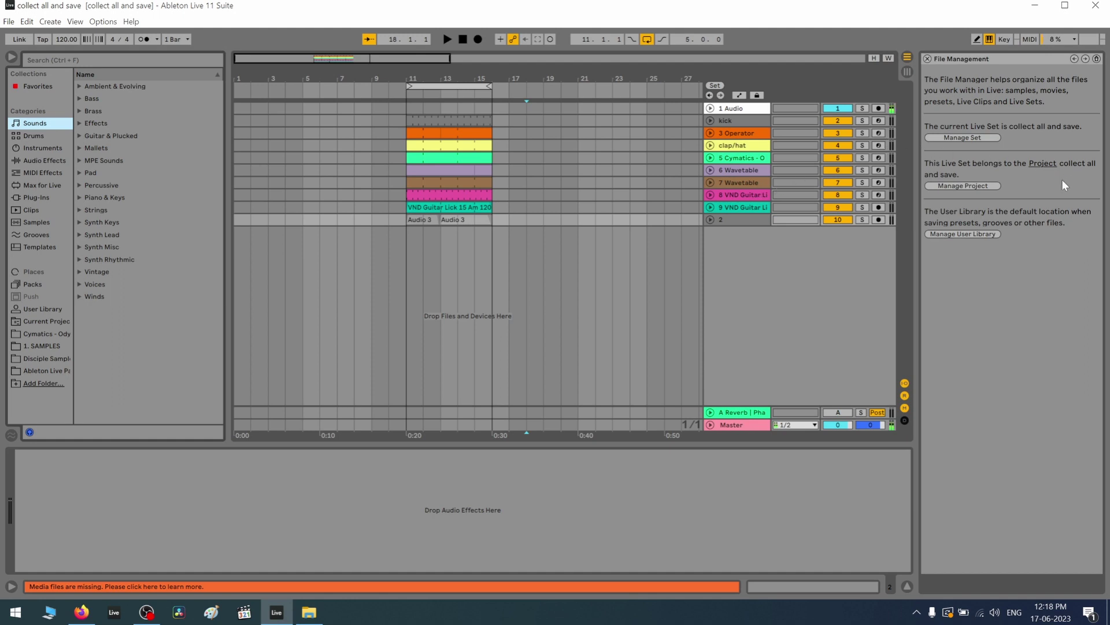
{"action": "left_click", "coordinate": [965, 186]}
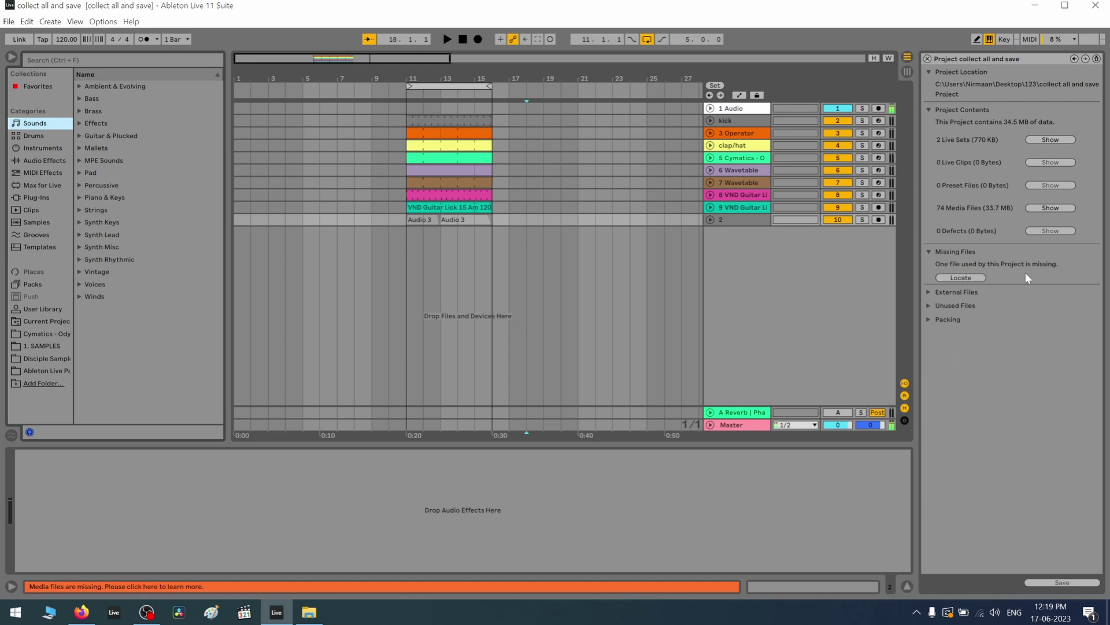
Step: Unfold track 2 and auto-search for the offline Audio 3 files, replacing 3 missing files
{"action": "left_click", "coordinate": [711, 220]}
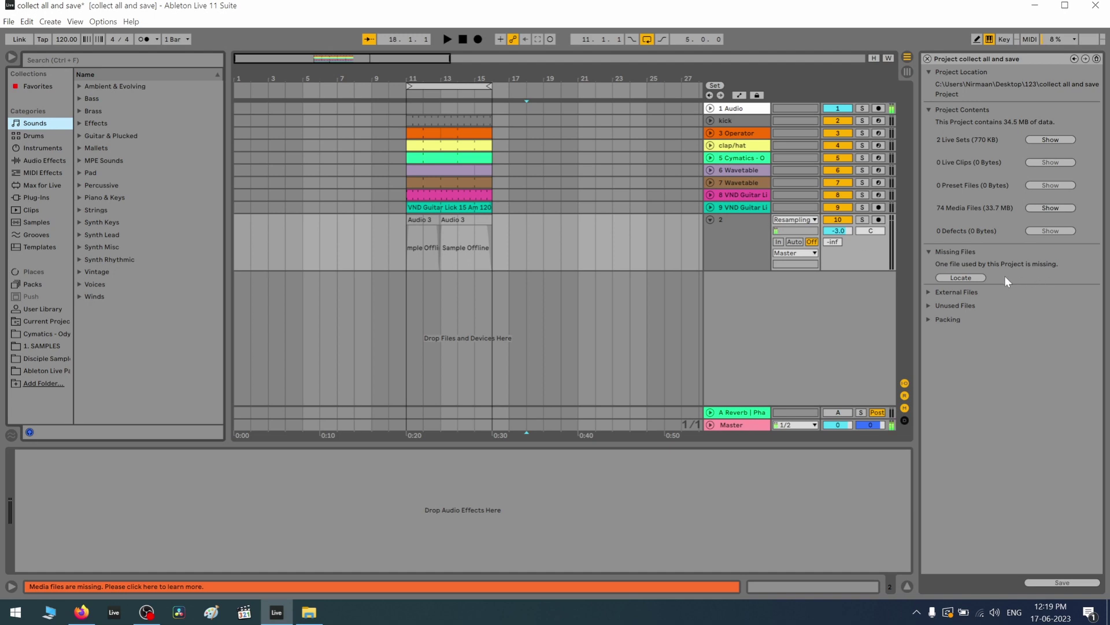
{"action": "left_click", "coordinate": [968, 277]}
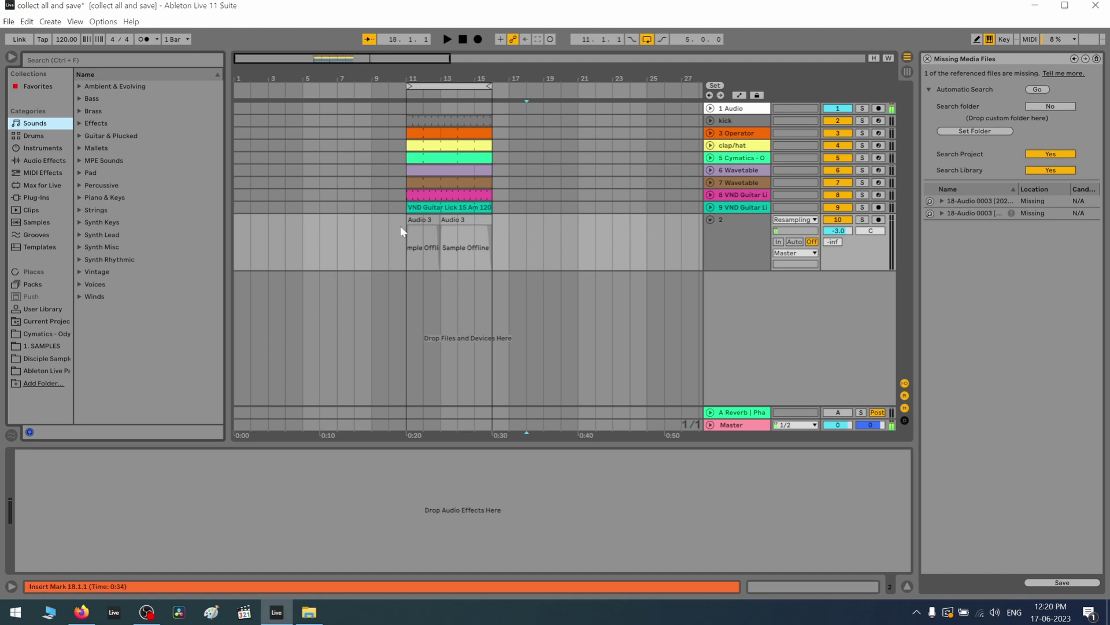
{"action": "left_click", "coordinate": [420, 243]}
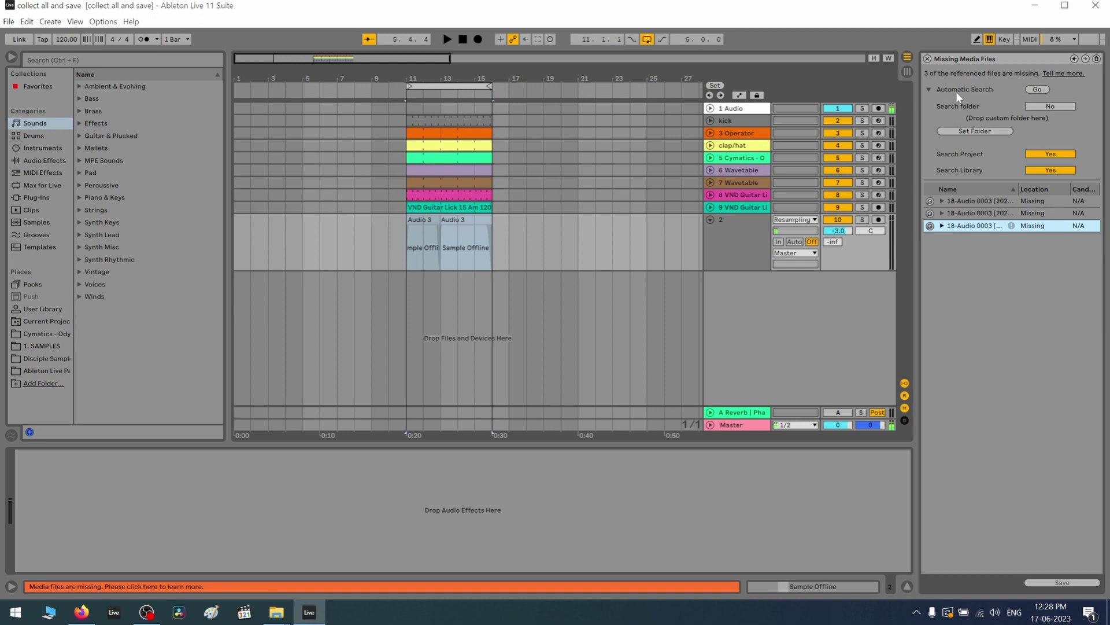
{"action": "left_click", "coordinate": [1037, 90]}
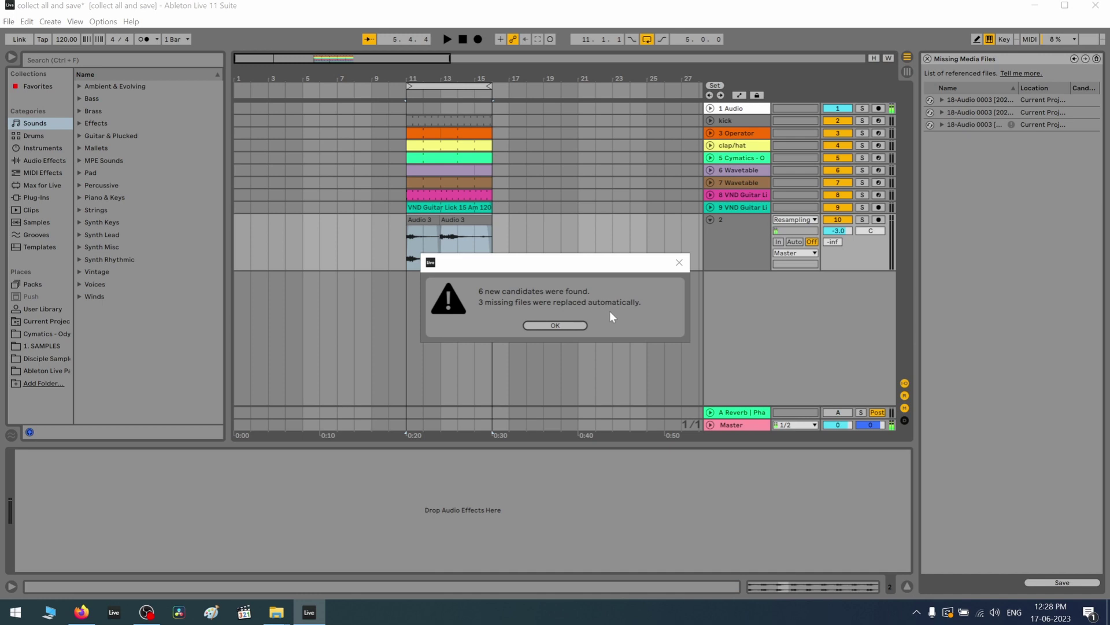
{"action": "left_click", "coordinate": [571, 325]}
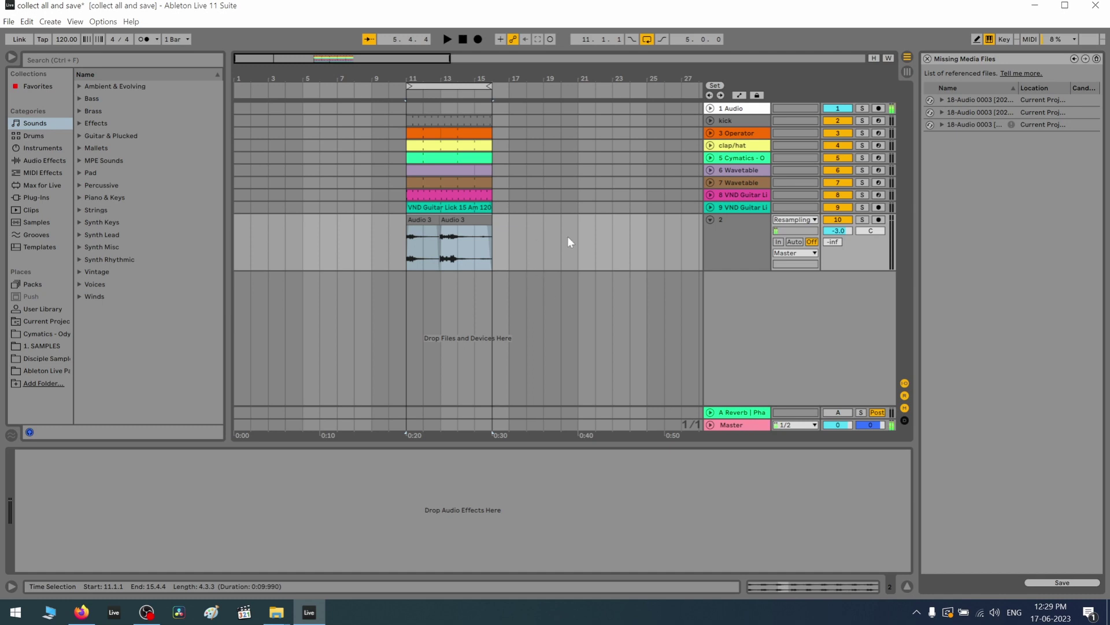
Step: Save the 'collect all and save' set with its relinked audio via Save Live Set
{"action": "left_click", "coordinate": [8, 22]}
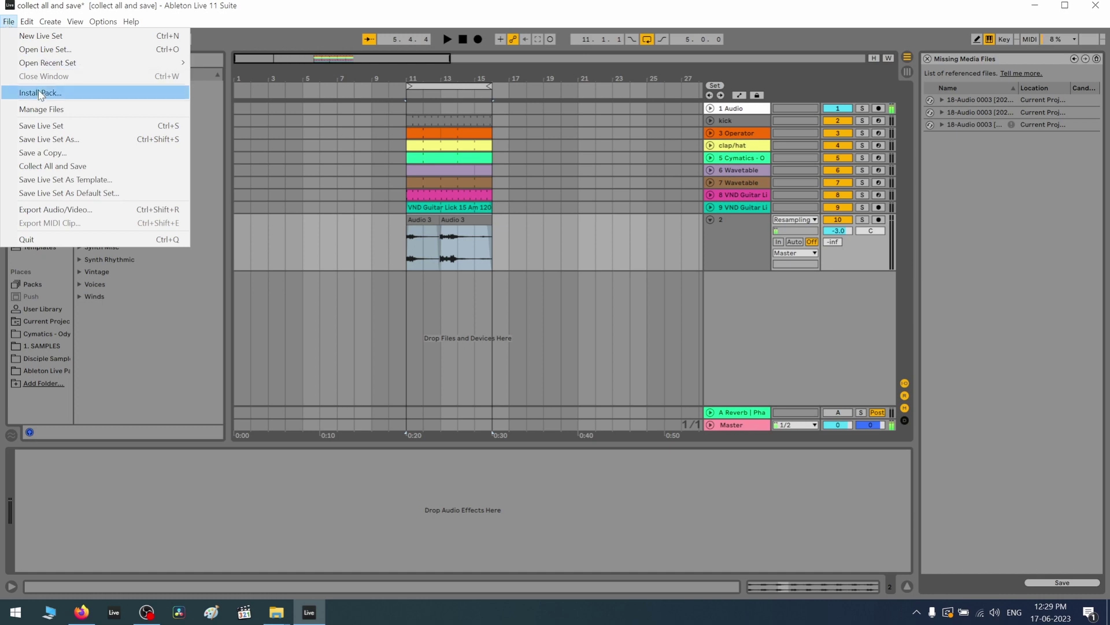
{"action": "left_click", "coordinate": [52, 129]}
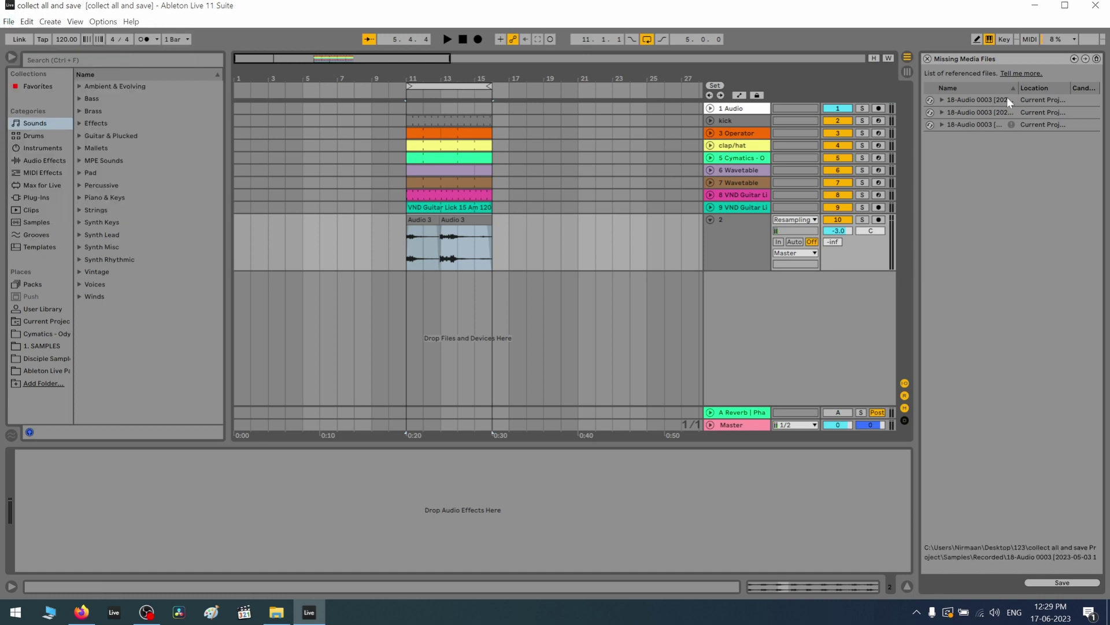
Step: Check that 'collect all and save Project' in 123 shows a 12:29 PM modification
{"action": "left_click", "coordinate": [1036, 6]}
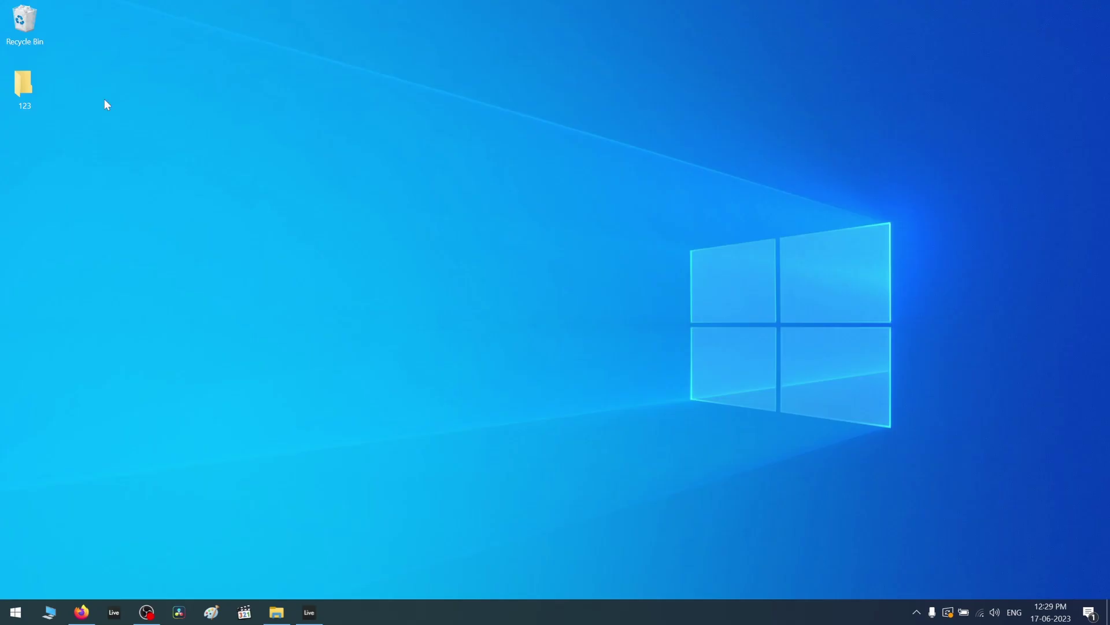
{"action": "double_click", "coordinate": [23, 86]}
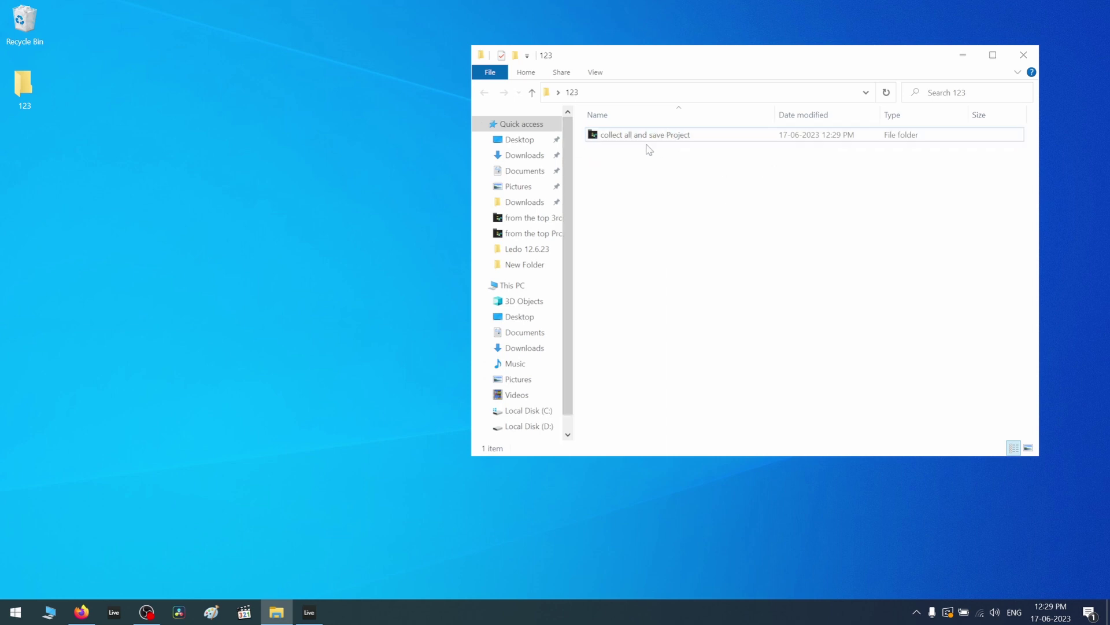
{"action": "left_click", "coordinate": [287, 618]}
{"action": "left_click", "coordinate": [310, 612]}
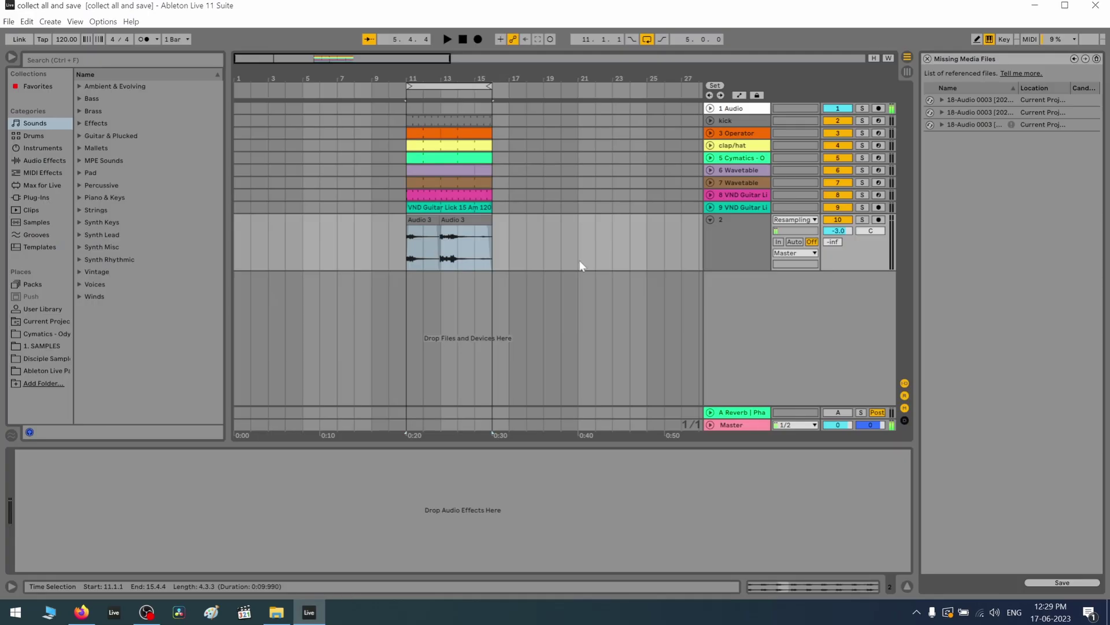